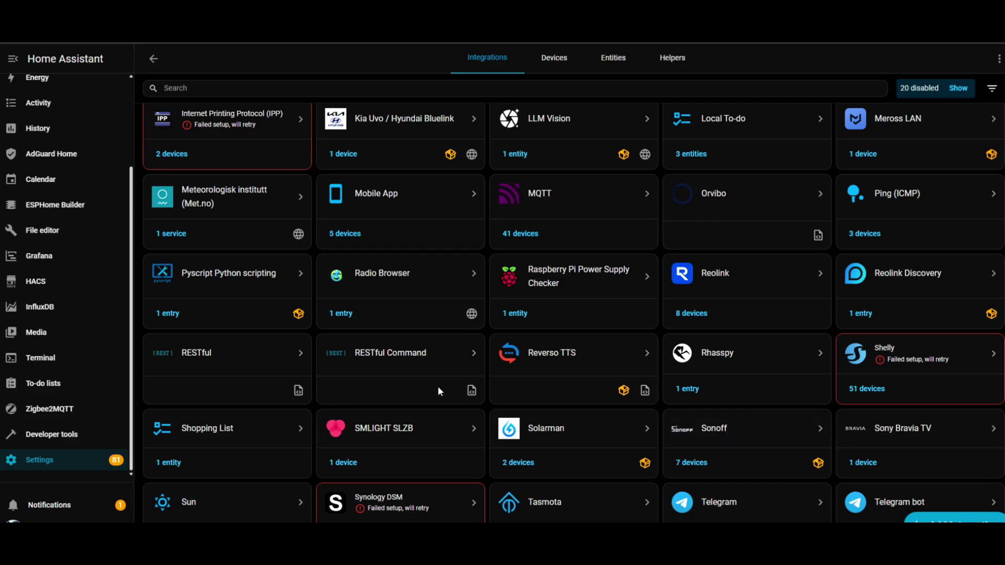
Step: Open the Deye 10KW Inverter from Solarman's devices and scroll through its Sensors card
click(519, 462)
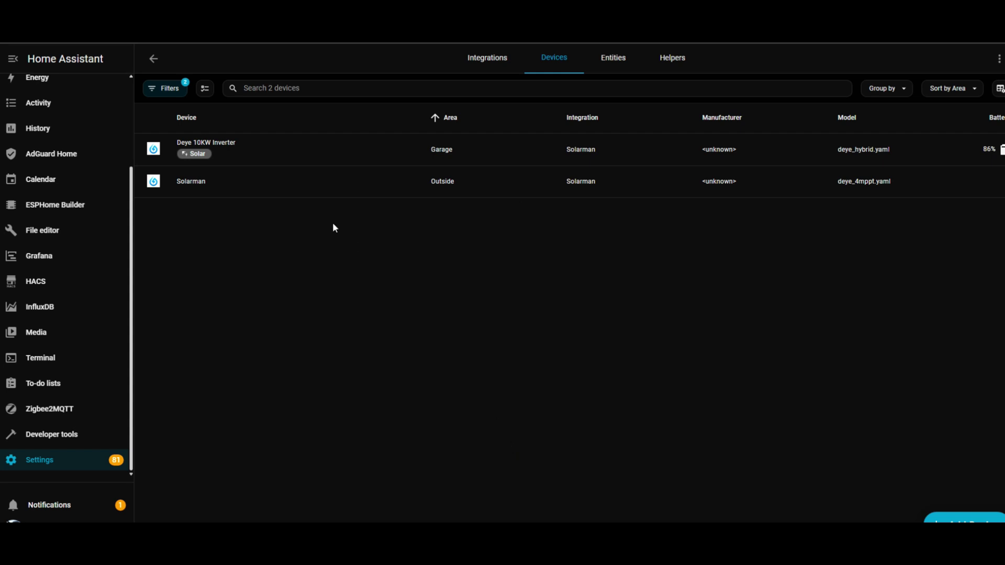
click(212, 144)
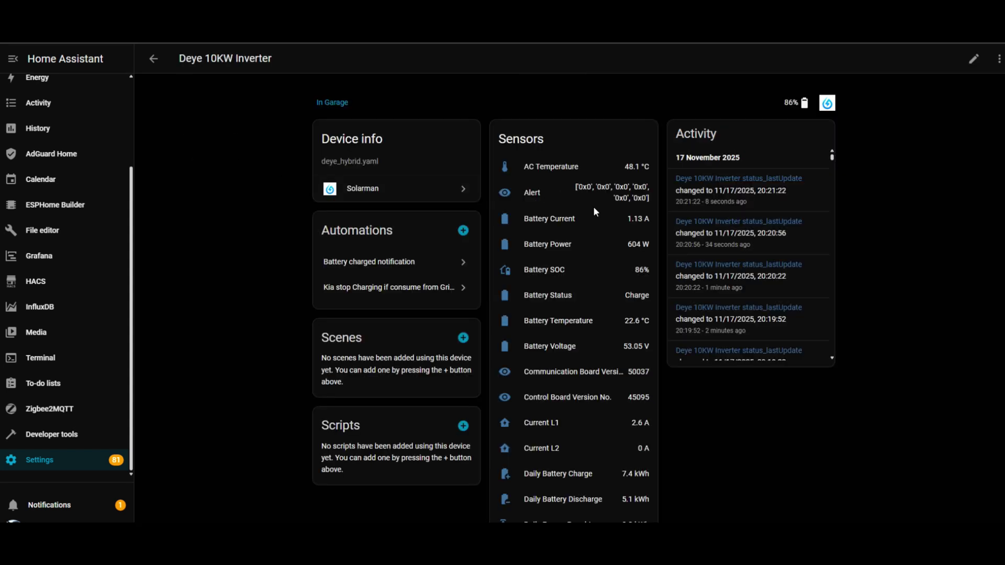
scroll(592, 210, down, 1)
scroll(594, 215, down, 3)
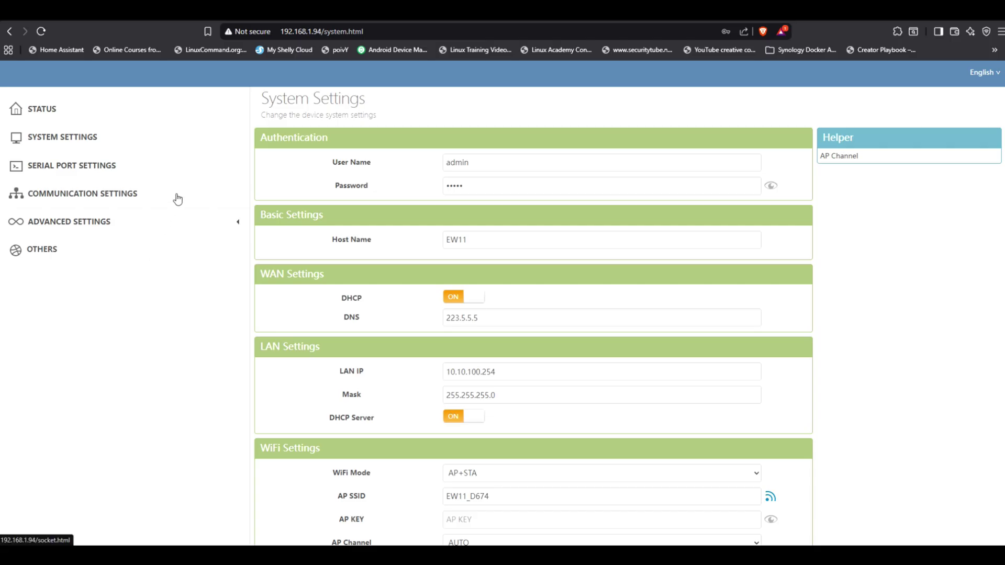
mouse_move(426, 247)
scroll(426, 247, down, 1)
scroll(428, 252, down, 4)
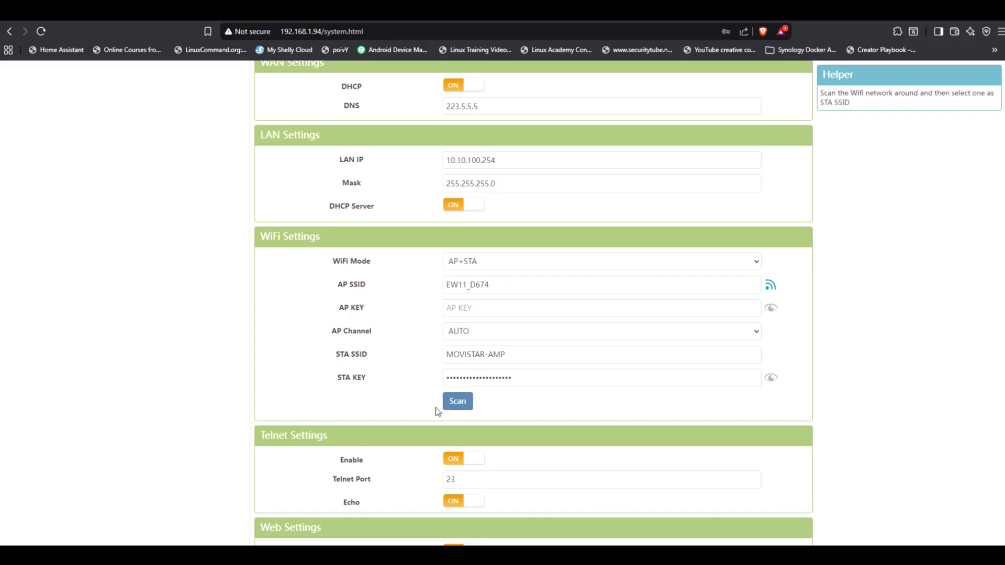
scroll(436, 411, down, 4)
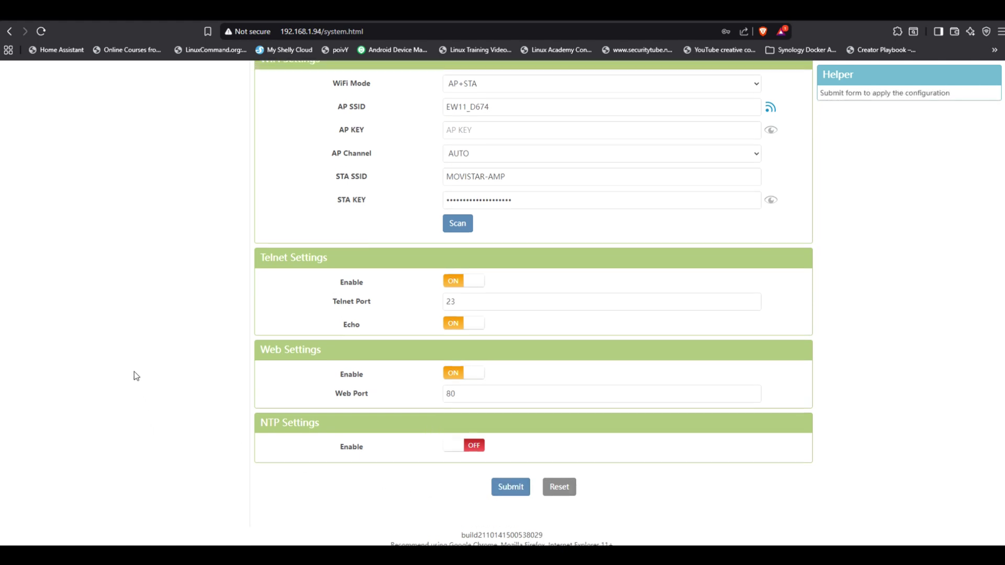
scroll(134, 371, up, 8)
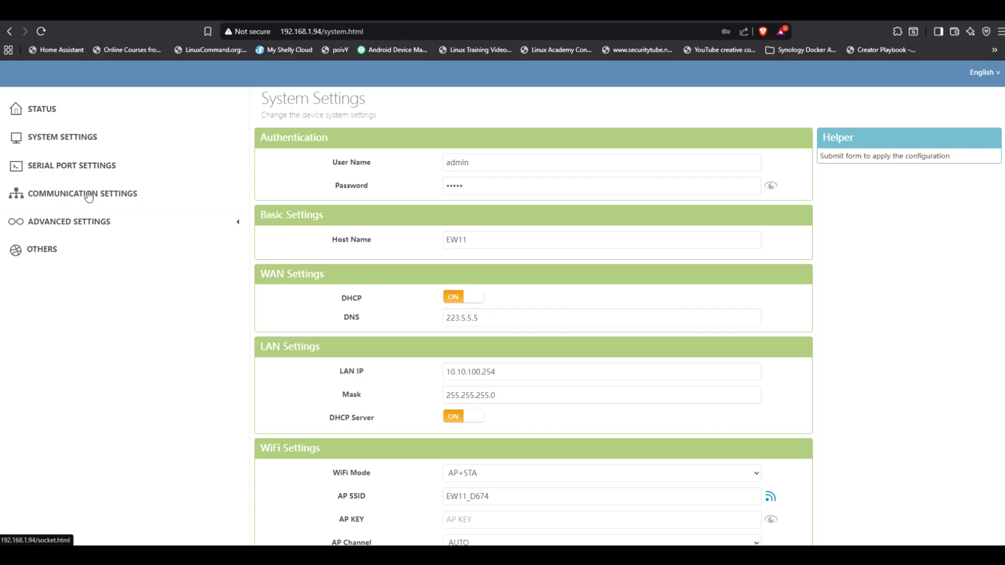
Step: Review the EW11 serial port settings: 9600 baud, 8 data bits, 1 stop bit, no parity, Modbus
click(45, 166)
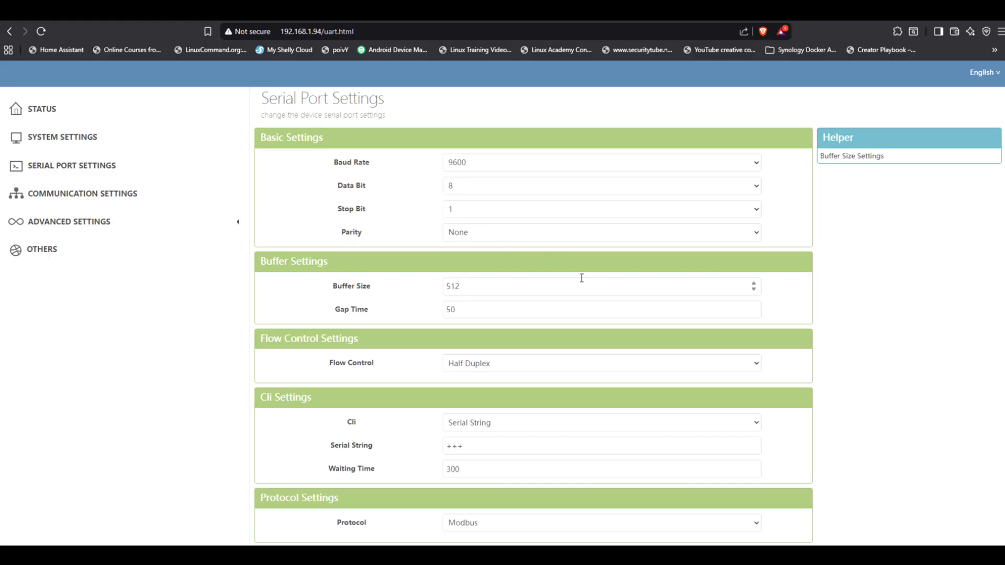
scroll(604, 292, down, 2)
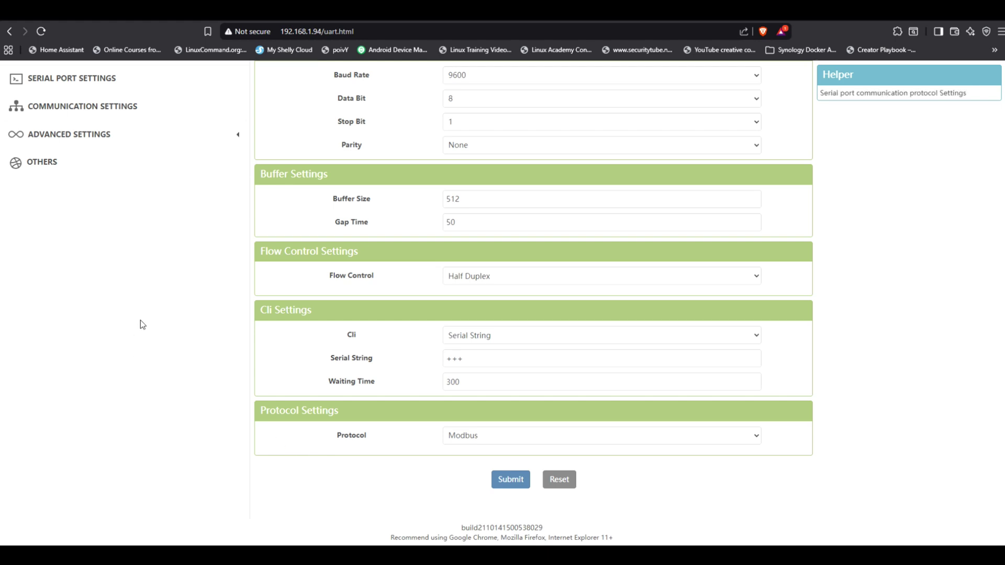
scroll(141, 321, up, 2)
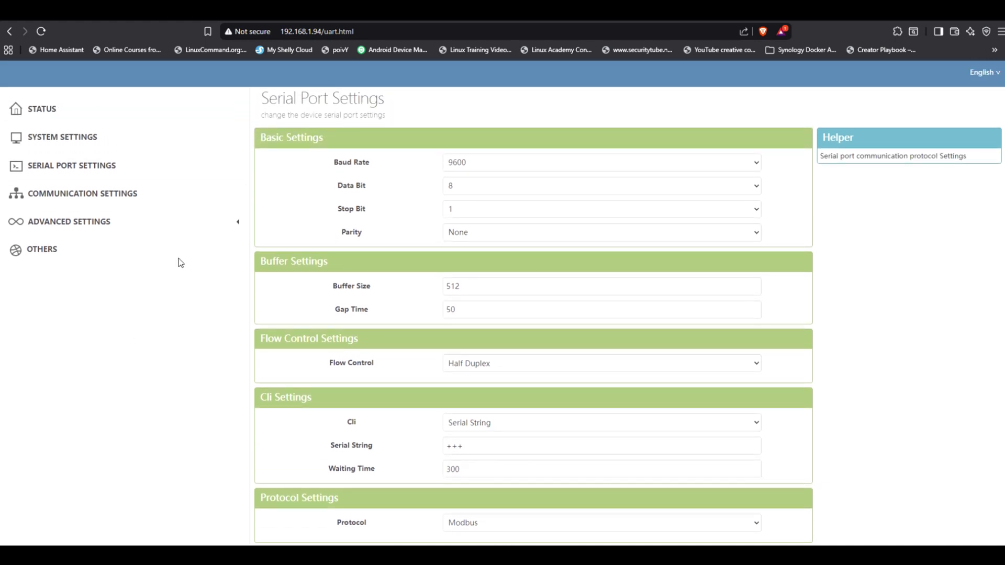
click(92, 193)
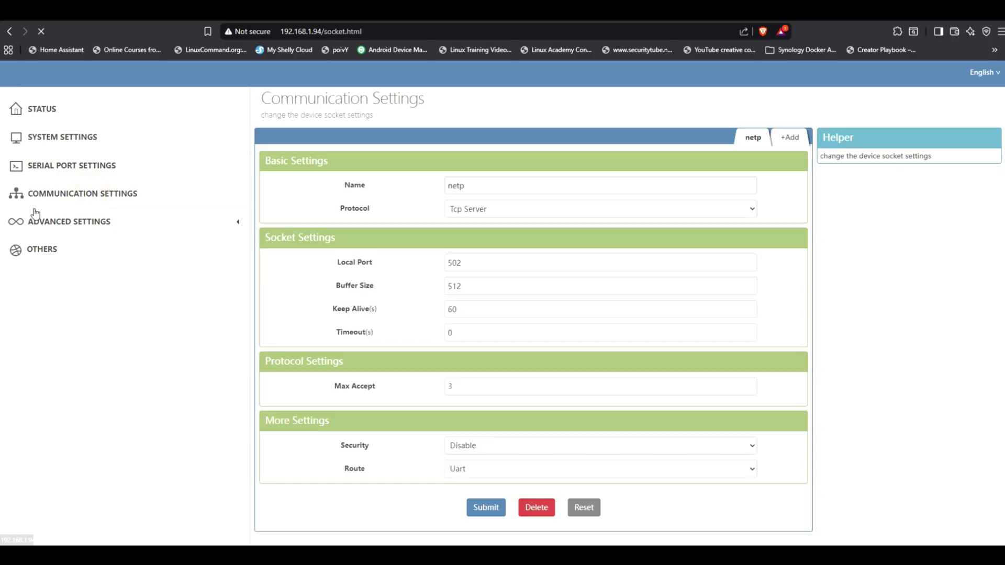
Step: Inspect the netp Tcp Server socket fields on local port 502
mouse_move(397, 205)
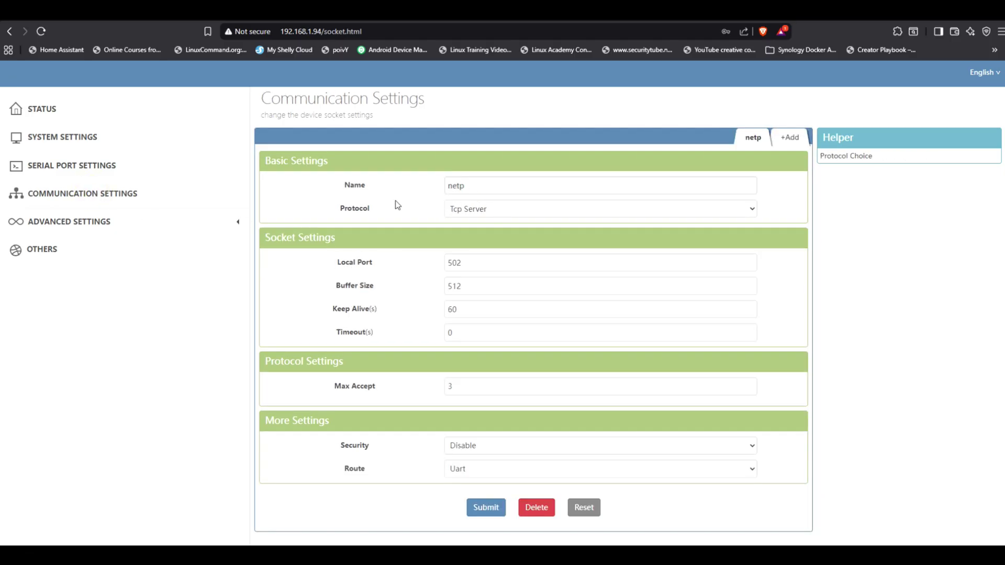
mouse_move(468, 262)
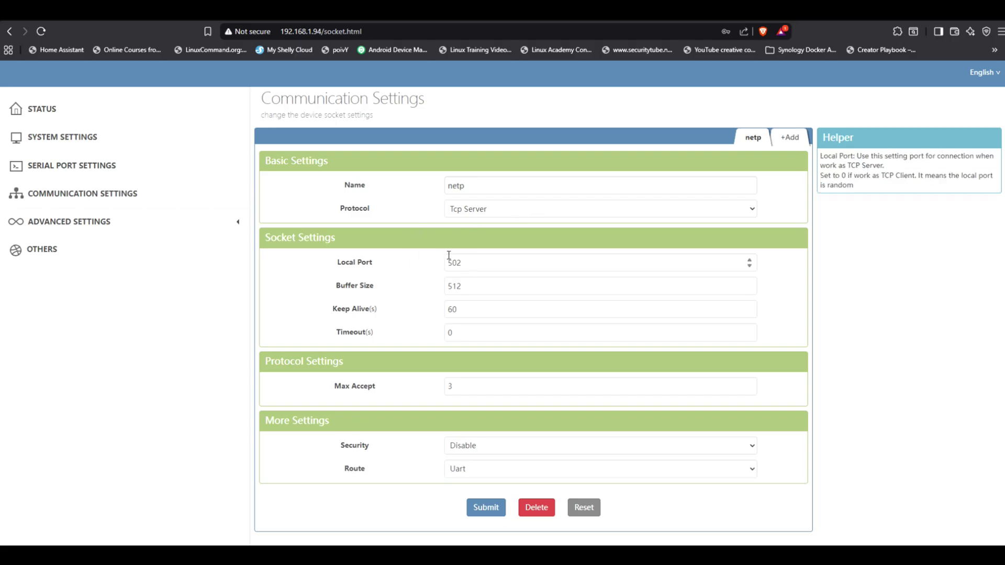
mouse_move(533, 345)
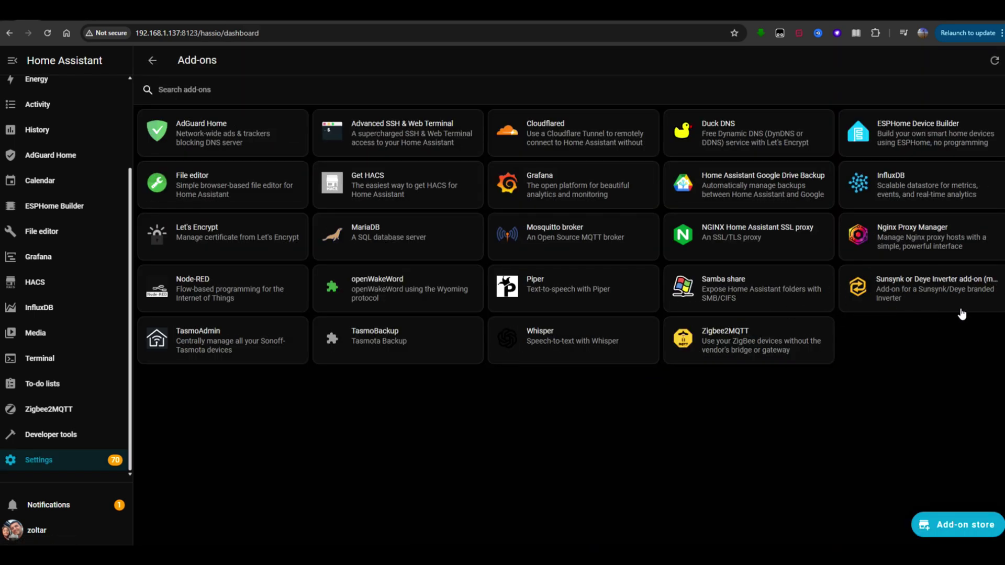
Step: Open the Sunsynk/Deye add-on's inverter entry for editing, showing port tcp://192.168.1.94:502
click(903, 288)
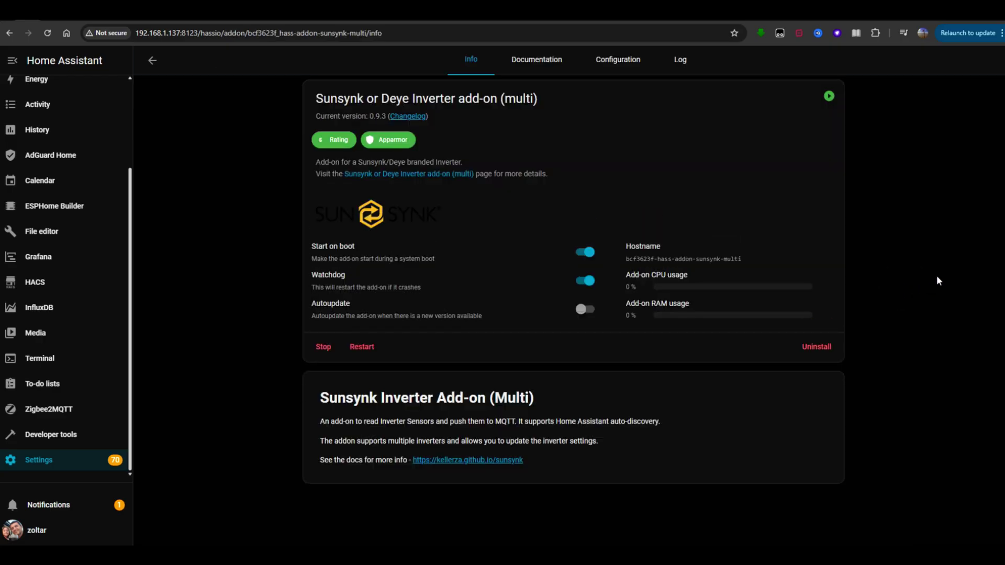
click(621, 67)
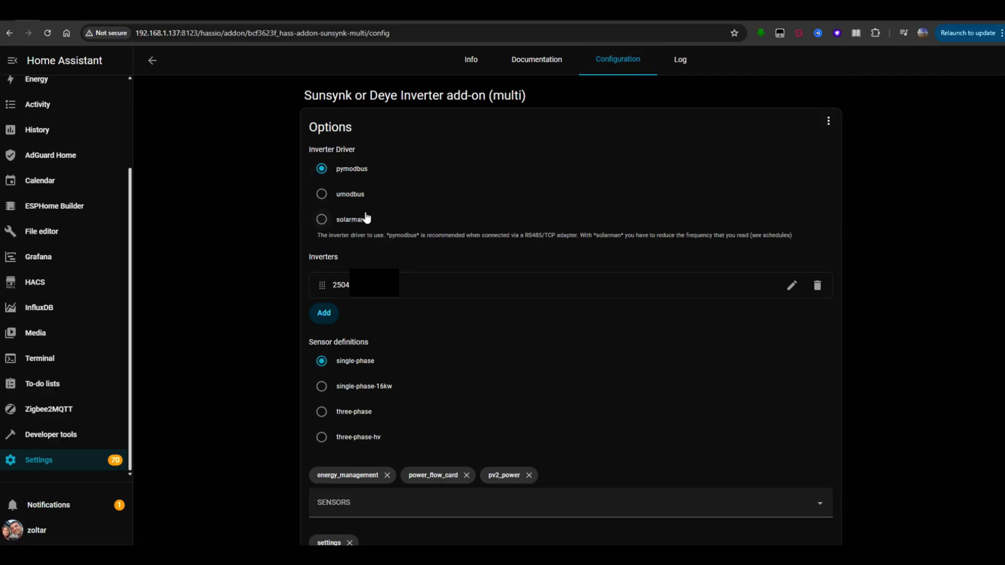
click(785, 286)
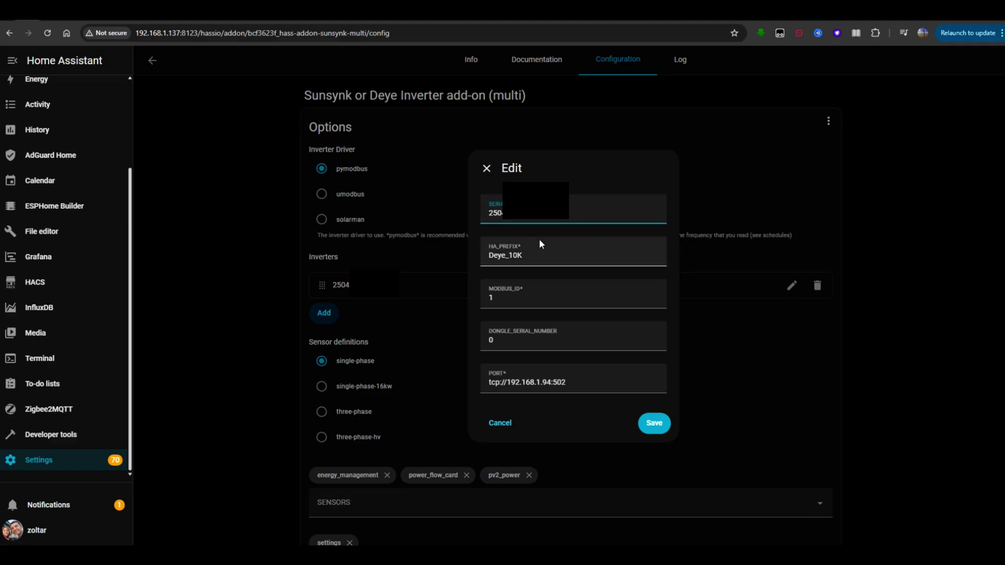
Step: Edit the inverter's MODBUS_ID value and save the inverter settings
click(491, 297)
key(BackSpace)
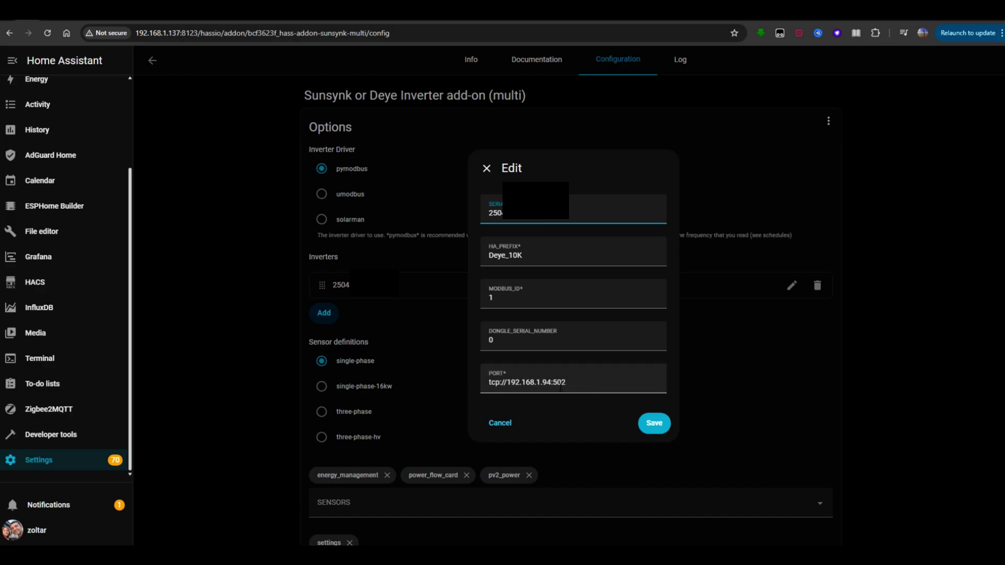
click(654, 424)
Step: Scroll through the remaining Sunsynk/Deye add-on configuration options
scroll(441, 319, down, 2)
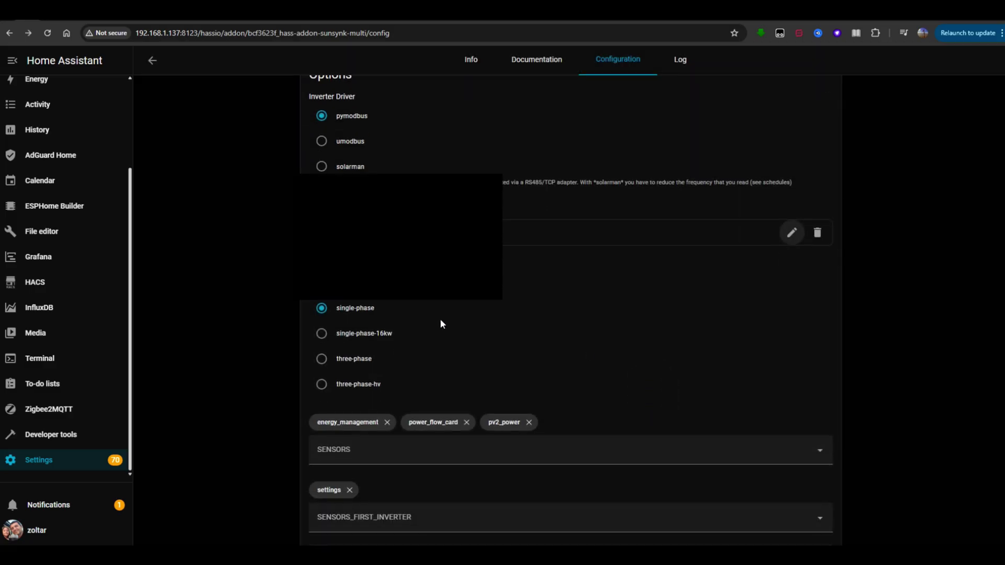
scroll(441, 318, down, 2)
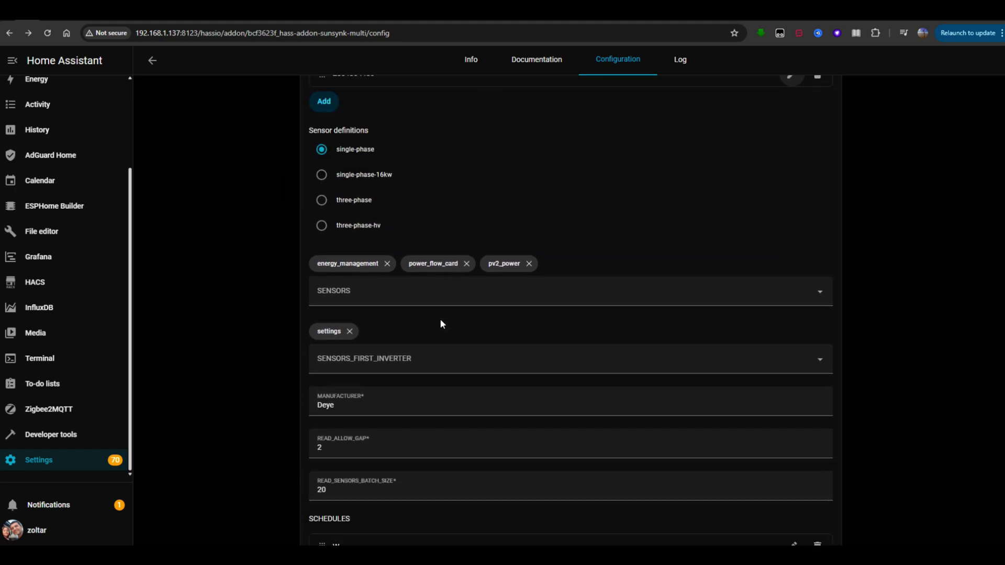
scroll(440, 318, down, 1)
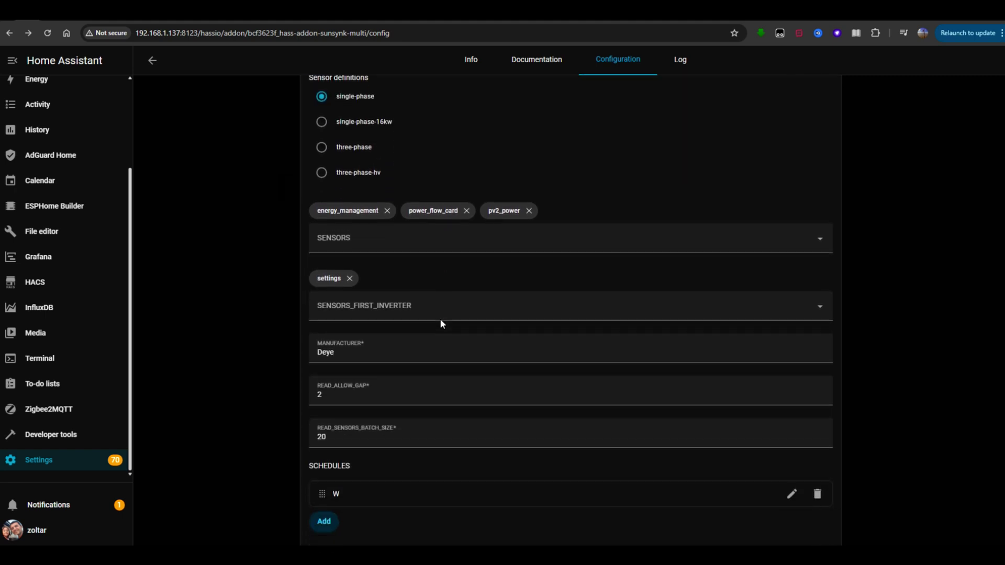
scroll(408, 229, up, 2)
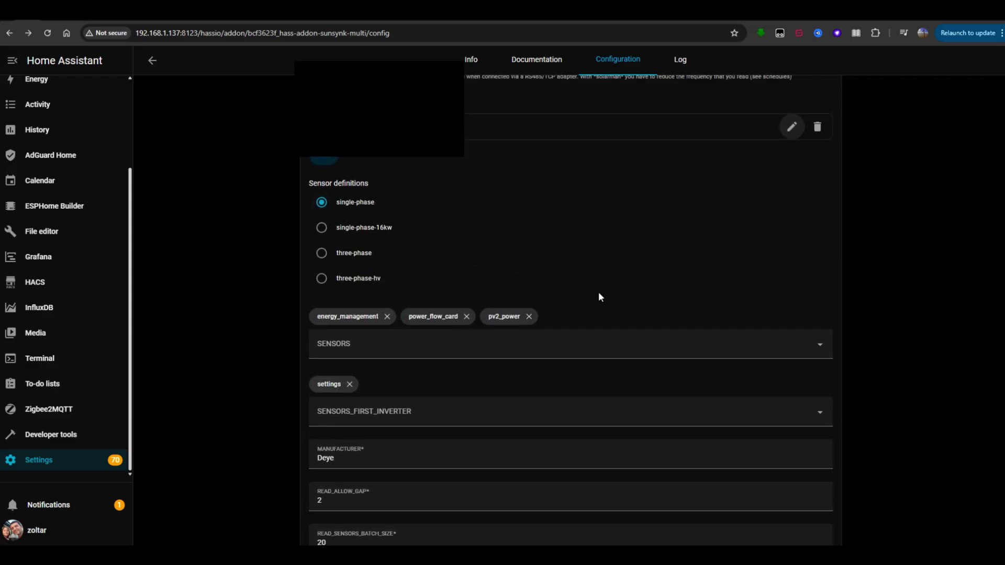
scroll(599, 296, down, 4)
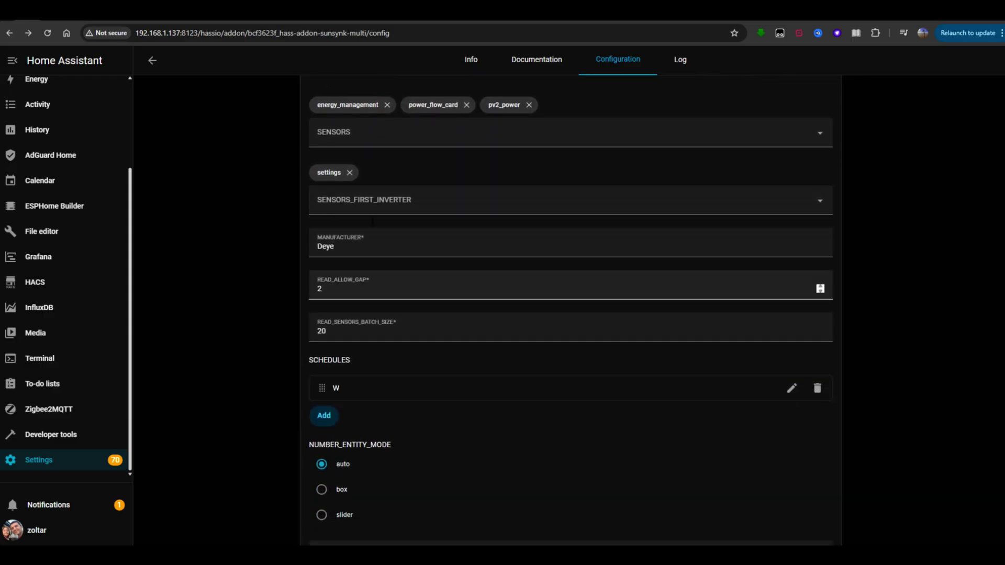
scroll(403, 310, down, 1)
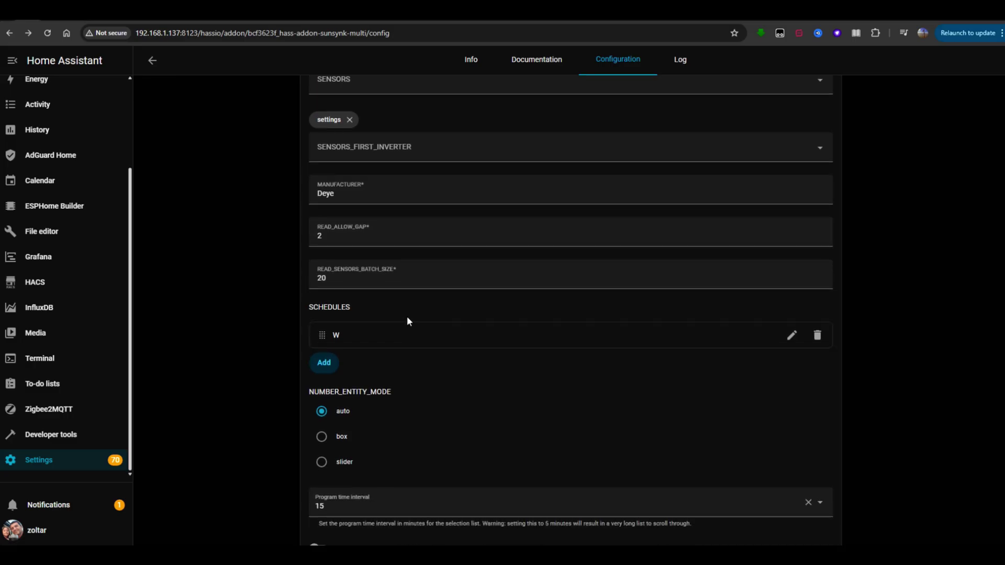
scroll(410, 340, down, 1)
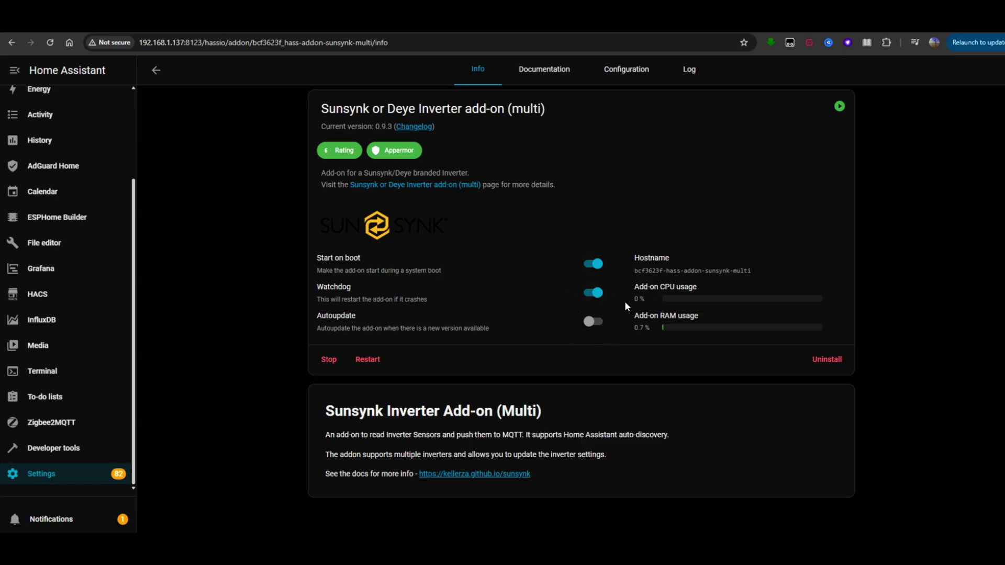
Step: Check the add-on log for the 'deye 10k' discovery message, then go to Settings
click(686, 72)
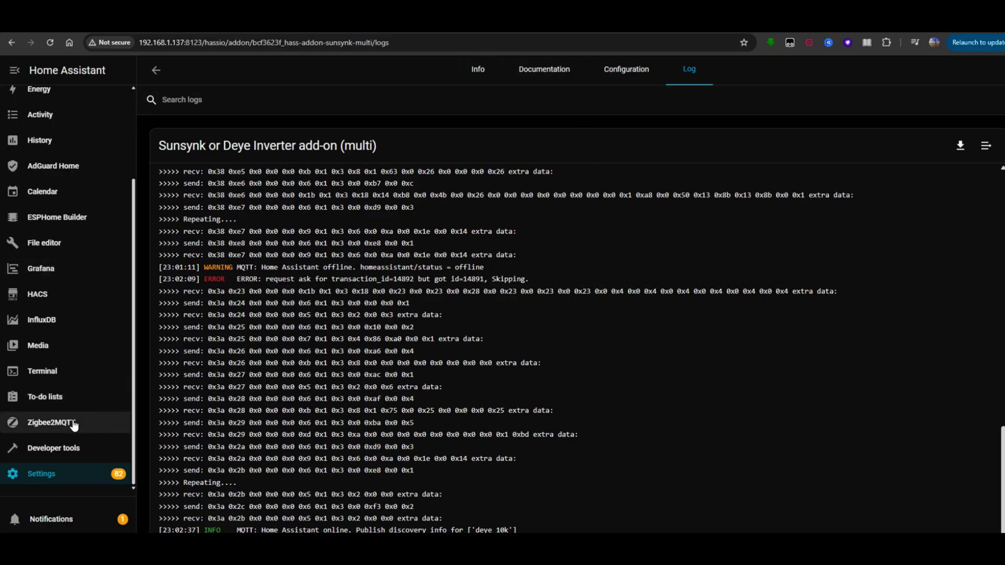
click(39, 474)
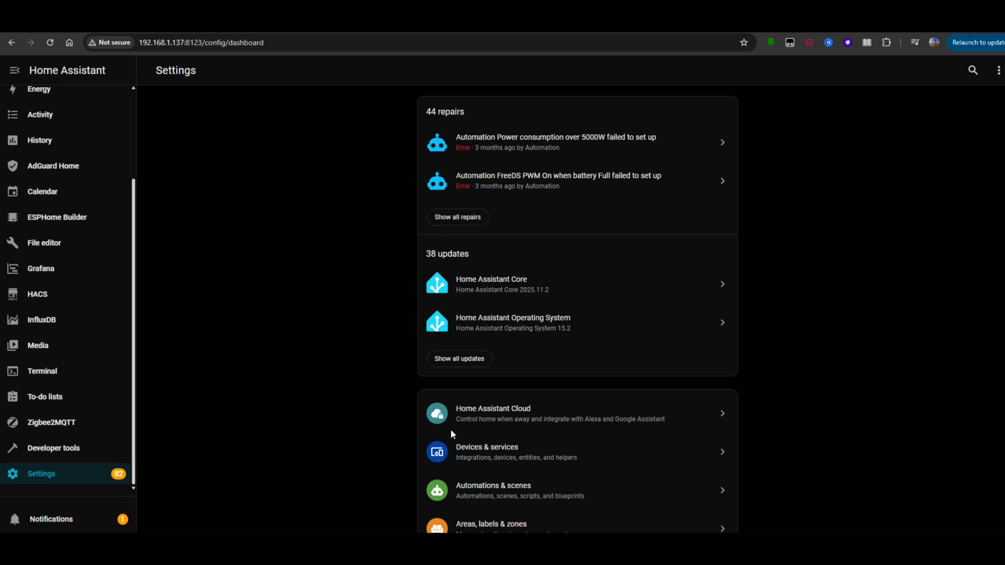
Step: Search devices for 'deye', open deye_10k, and scroll through its live sensor readings
click(518, 450)
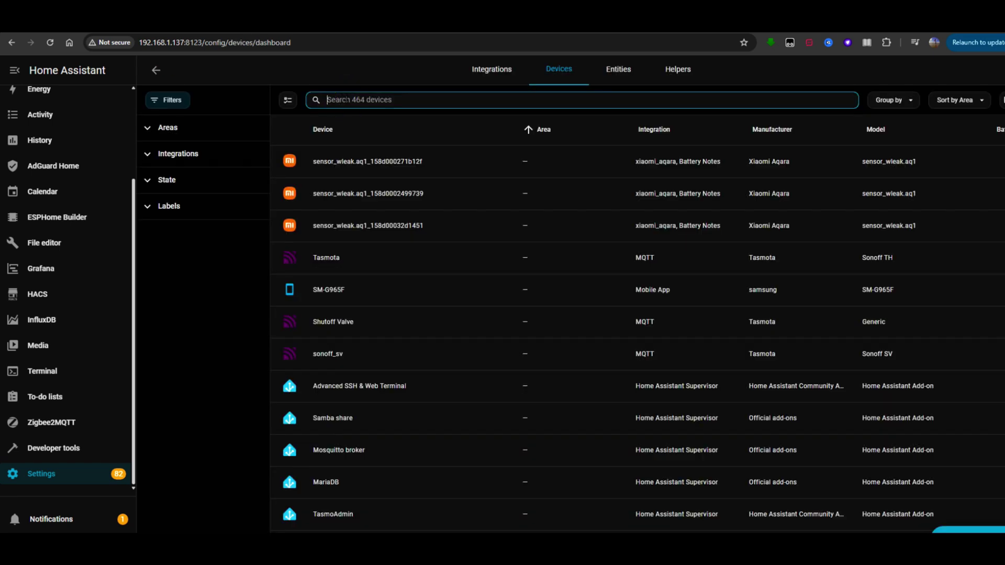
text(deye)
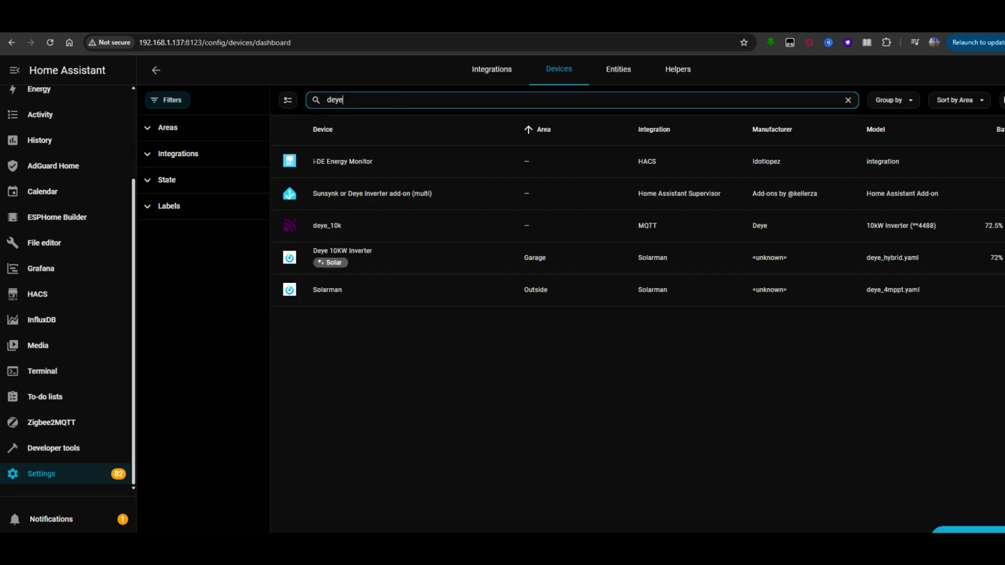
click(331, 225)
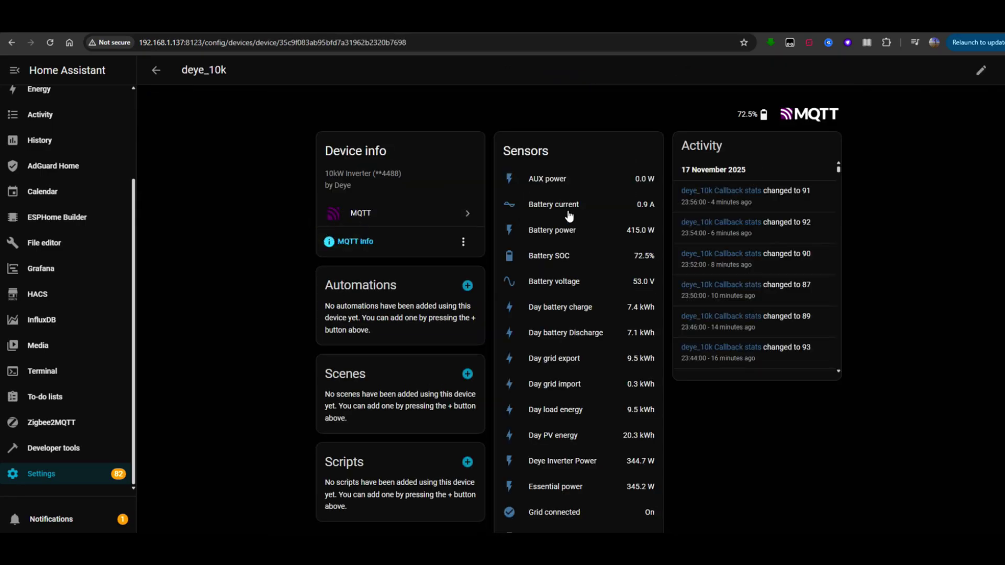
scroll(625, 205, down, 1)
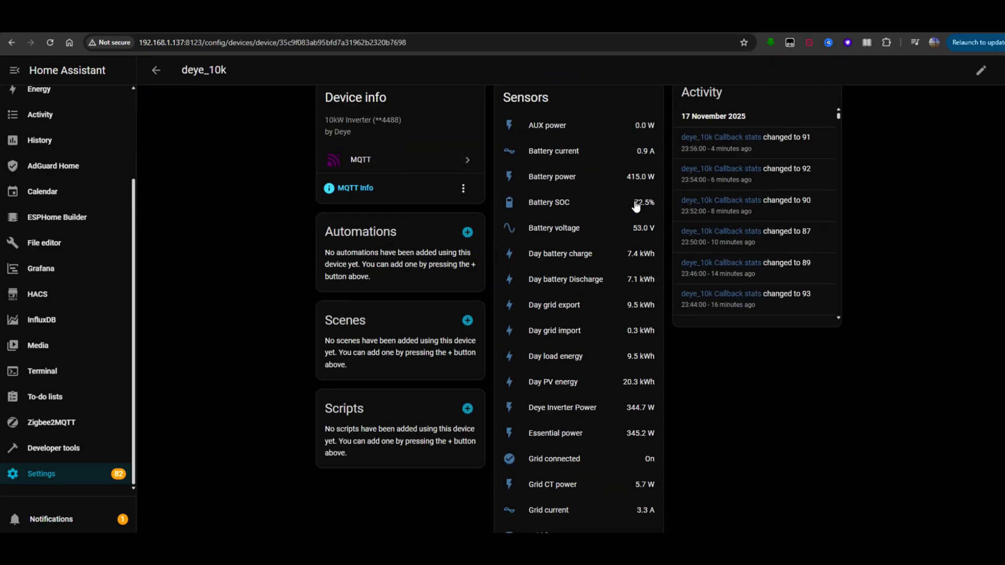
scroll(636, 206, down, 1)
scroll(636, 205, down, 4)
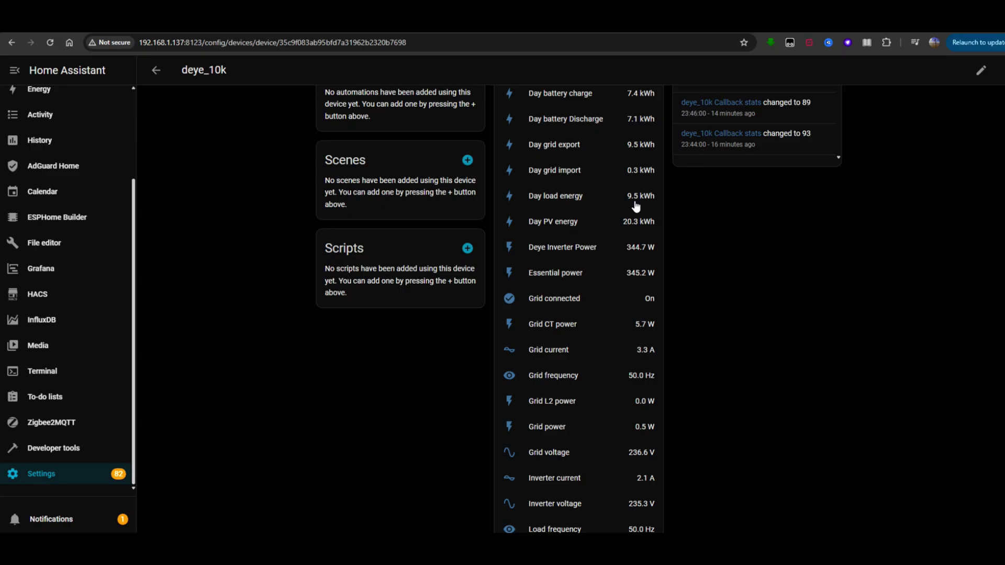
scroll(635, 206, down, 7)
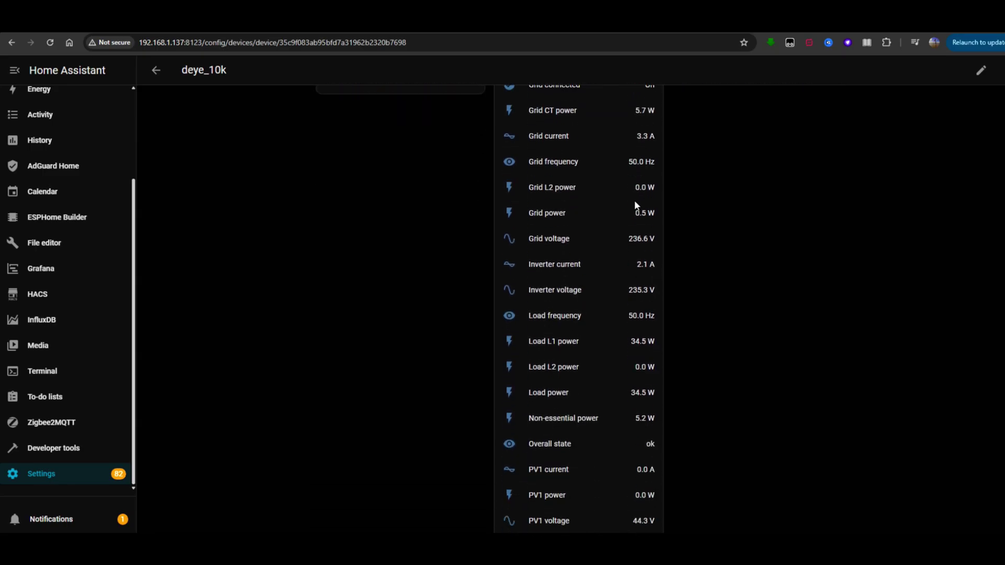
scroll(636, 205, down, 4)
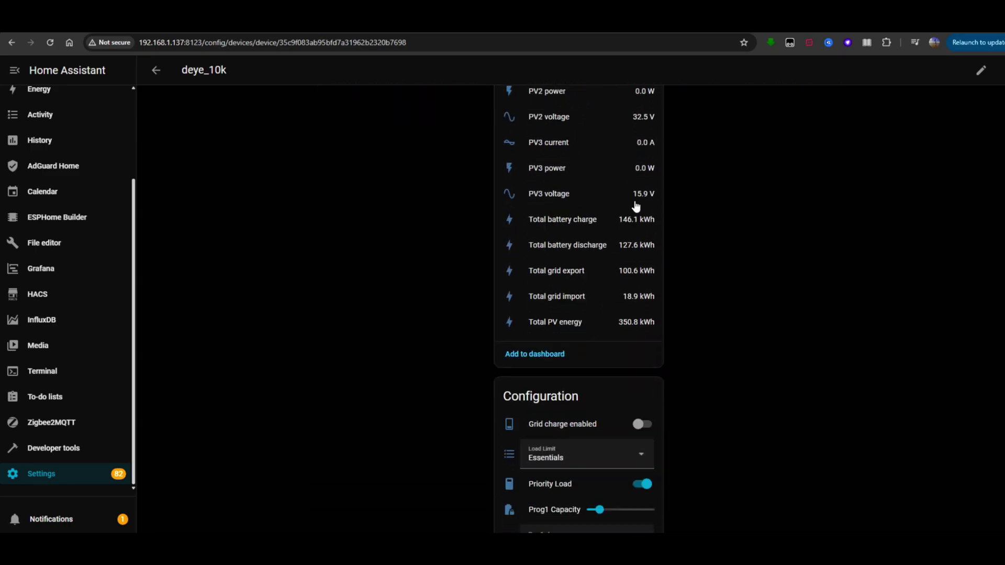
scroll(636, 207, up, 1)
scroll(635, 206, up, 2)
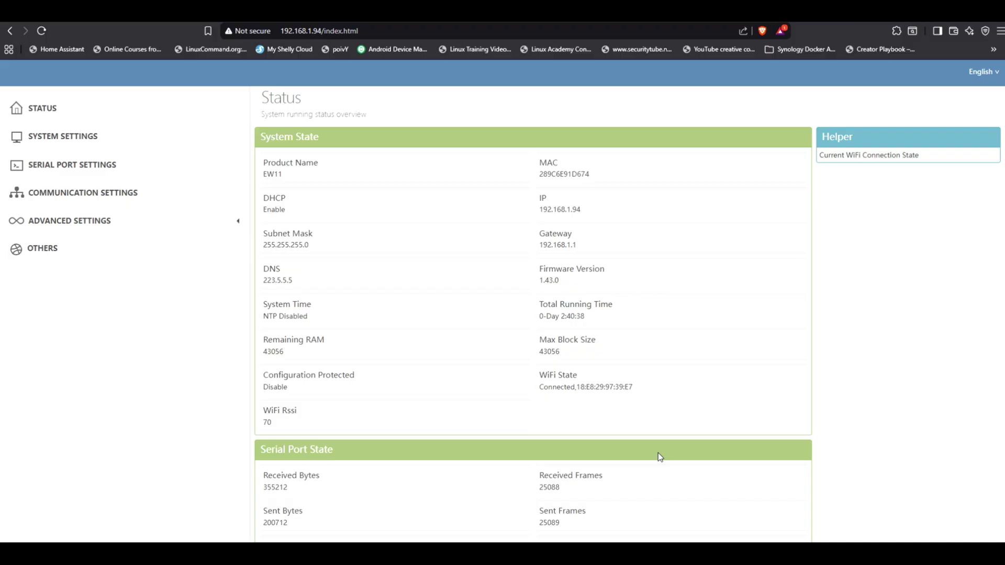
Step: Read the Received Bytes helper text on the EW11 Status page
mouse_move(285, 467)
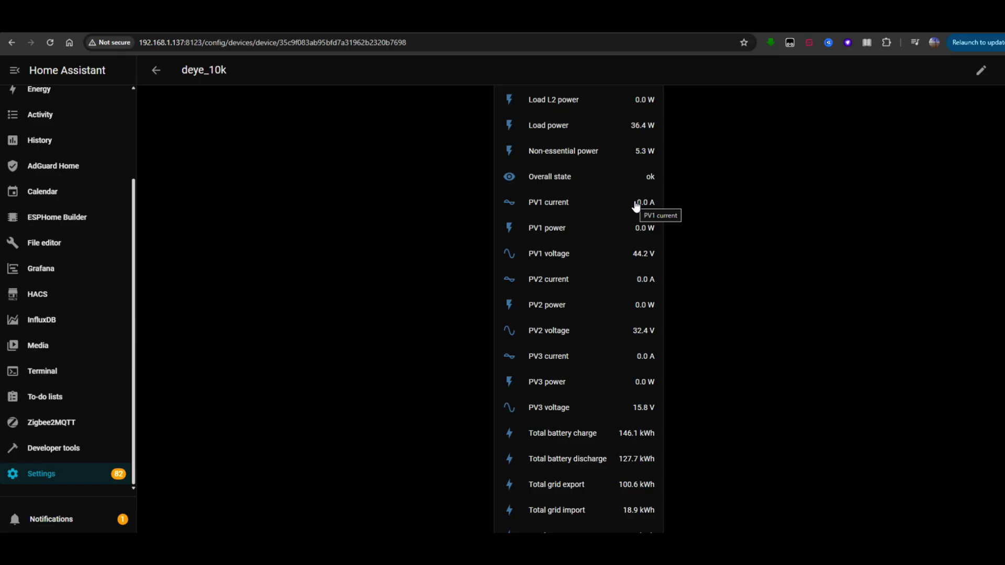
scroll(635, 205, up, 8)
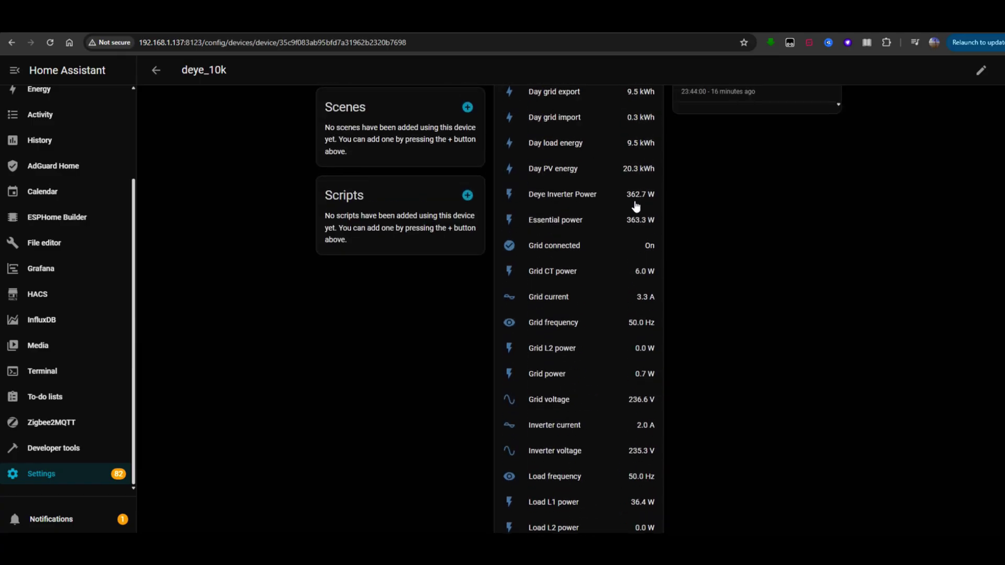
scroll(635, 206, up, 5)
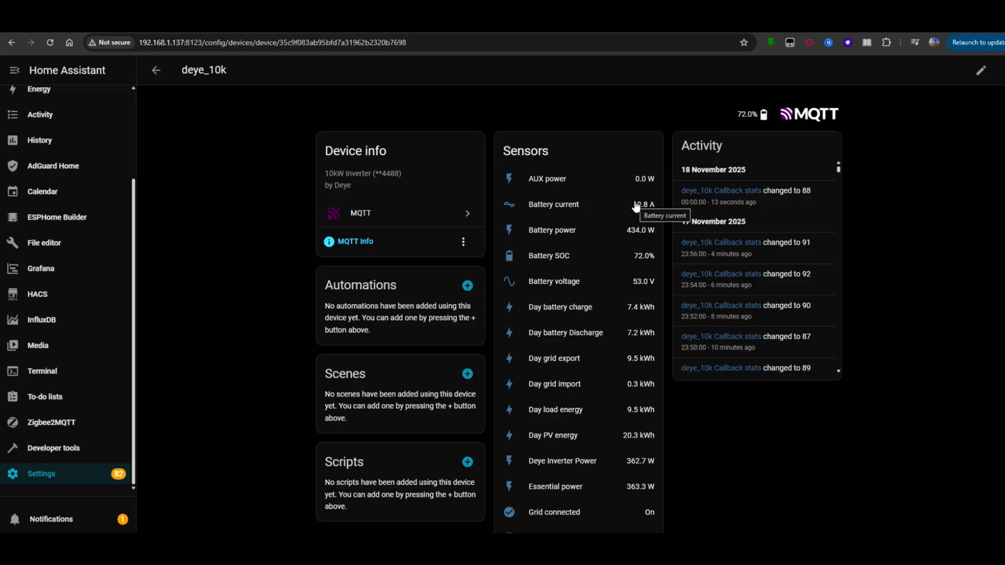
scroll(636, 206, down, 15)
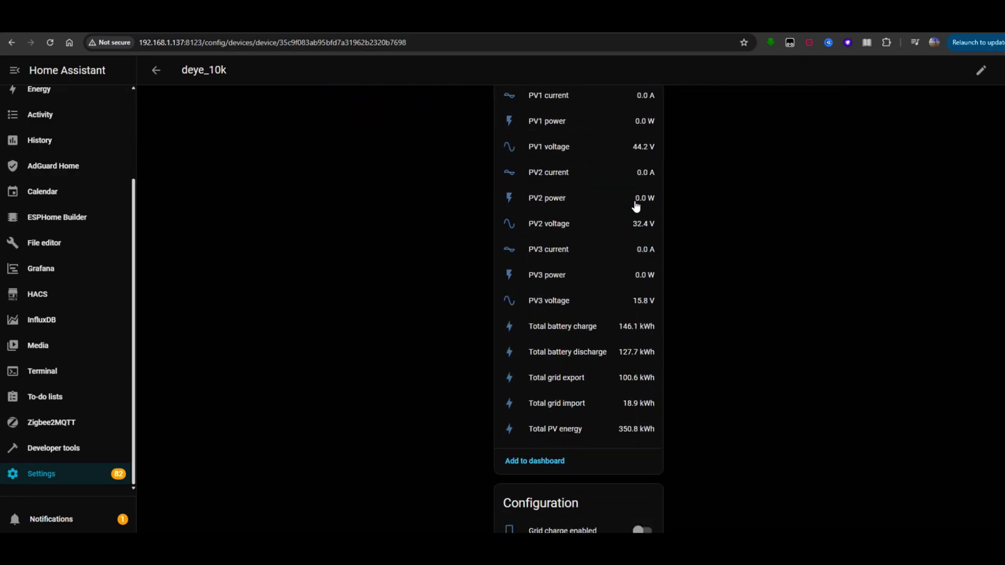
scroll(636, 207, down, 6)
scroll(635, 207, down, 1)
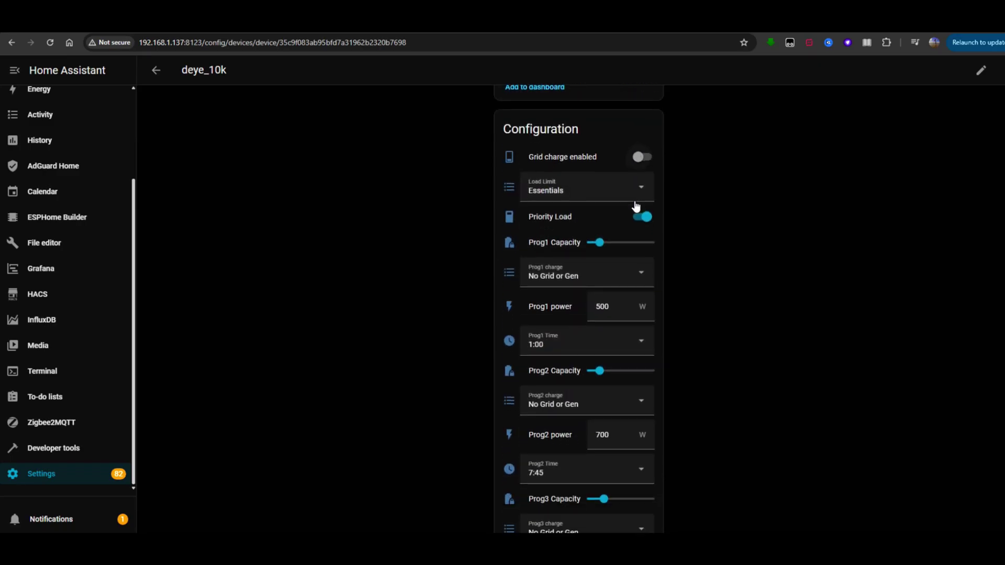